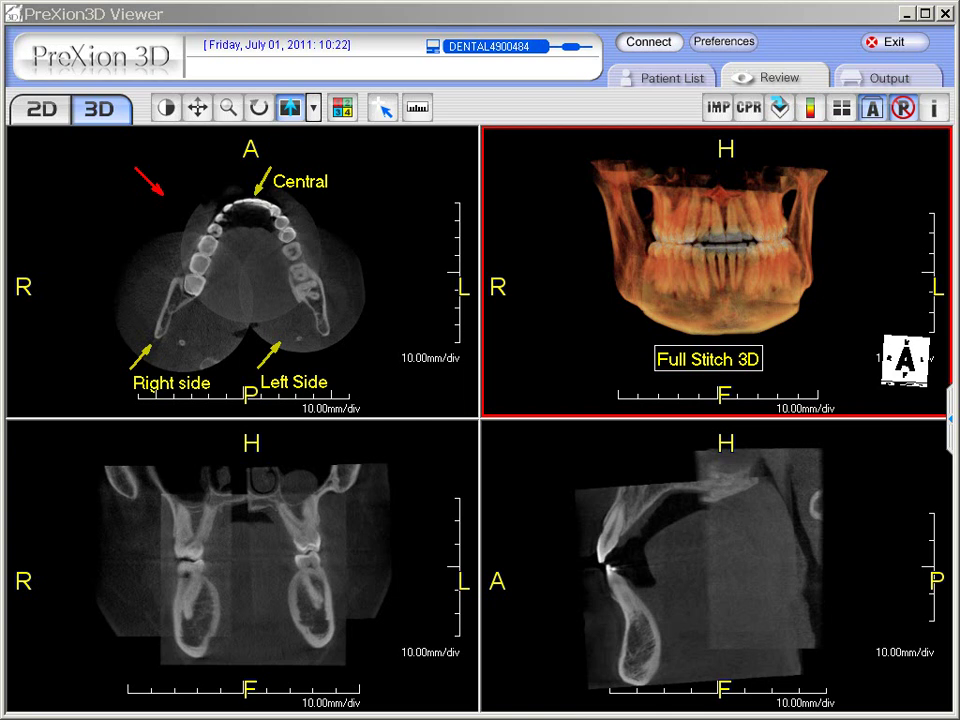
Activate the axial view, briefly the coronal view, then the axial view again
left_click(110, 172)
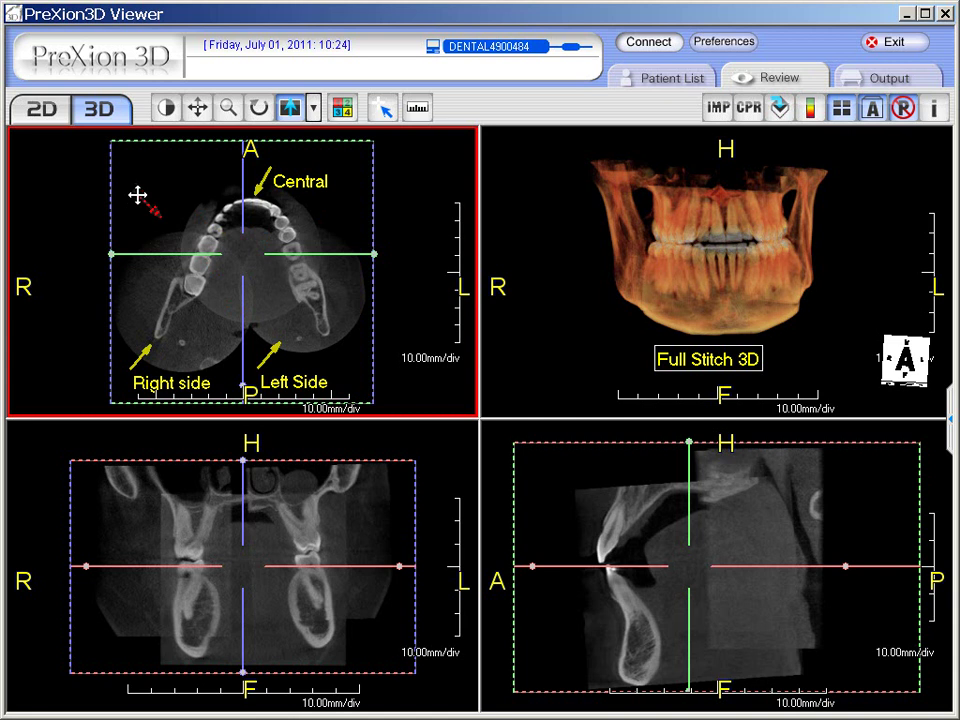
left_click(200, 470)
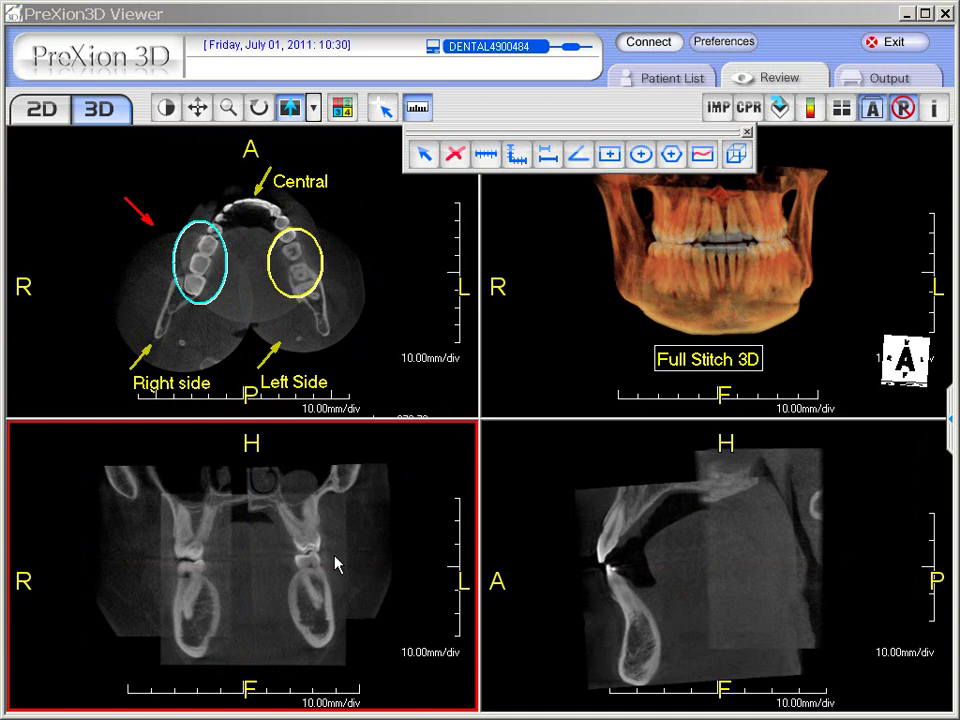
left_click(130, 205)
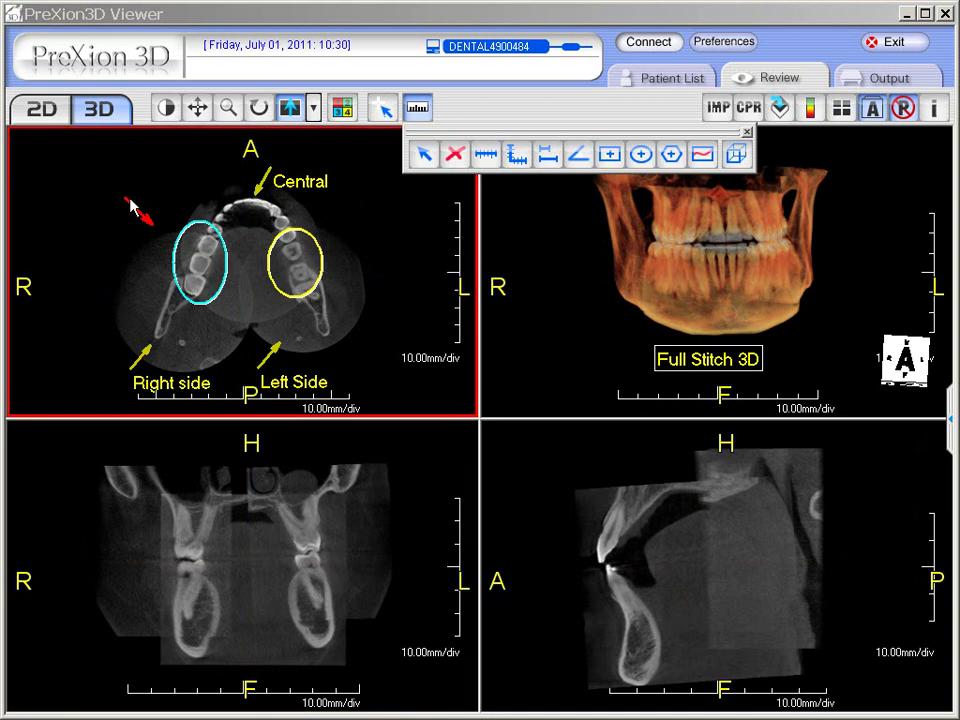
Drag the red arrow annotation onto the cyan ellipse, then back toward the upper left
left_click(128, 199)
mouse_move(128, 198)
left_mouse_down()
mouse_move(151, 280)
mouse_move(276, 219)
mouse_move(271, 212)
mouse_move(184, 255)
mouse_move(198, 218)
mouse_move(291, 215)
mouse_move(152, 258)
left_mouse_up()
left_click_drag(143, 209, 110, 171)
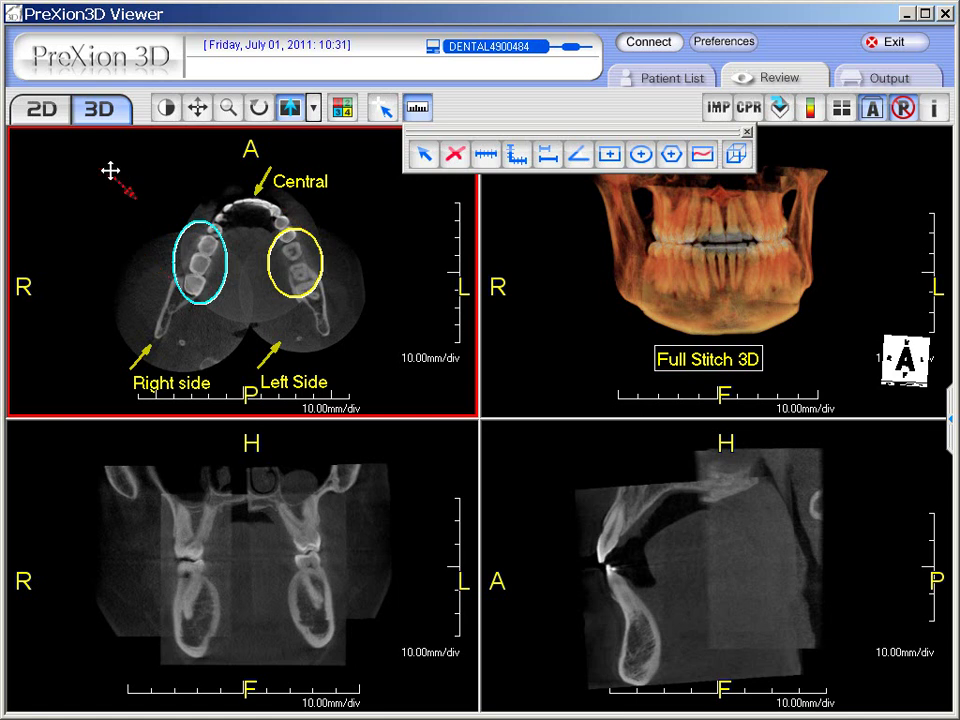
mouse_move(110, 175)
left_mouse_down()
mouse_move(130, 233)
mouse_move(178, 208)
mouse_move(278, 223)
mouse_move(119, 162)
left_mouse_up()
Move the axial slice lower in the jaw from the coronal view and activate the 3D view
left_click(385, 432)
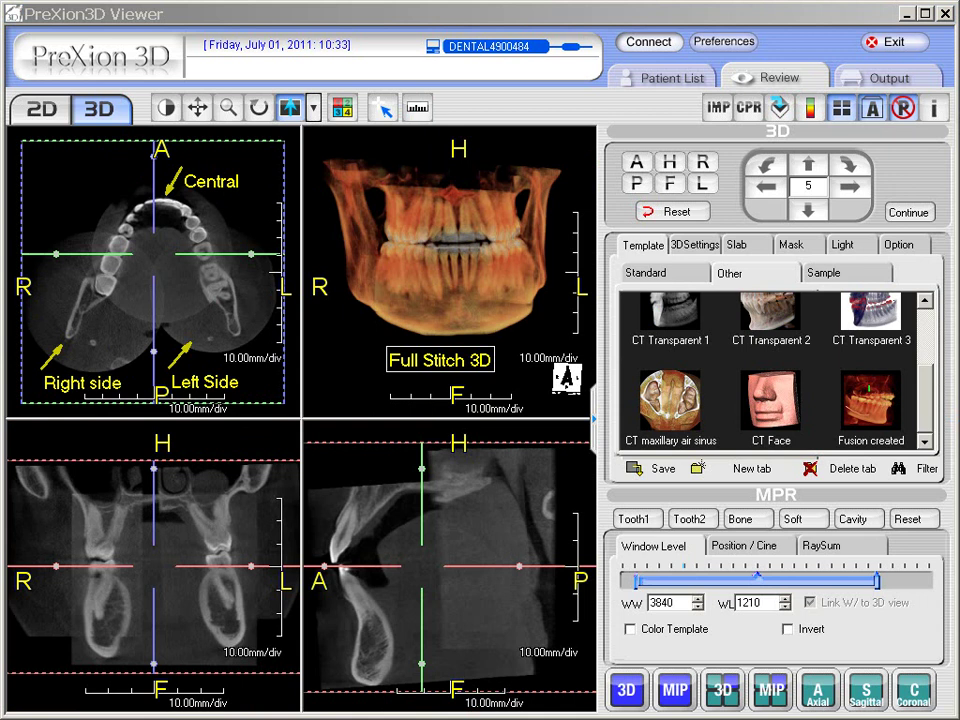
left_click(502, 310)
left_click(212, 614)
mouse_move(202, 566)
left_mouse_down()
mouse_move(200, 593)
mouse_move(200, 541)
left_mouse_up()
left_click(422, 285)
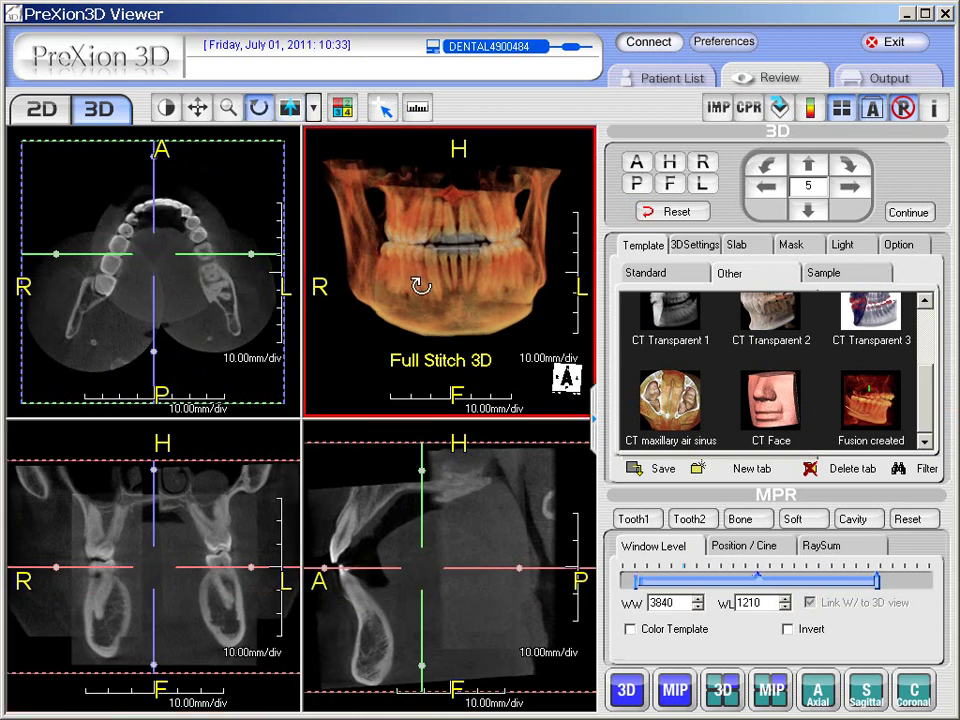
Rotate the 3D jaw to a frontal view and measure a 14.63 mm length in the coronal slice
left_click_drag(422, 285, 392, 315)
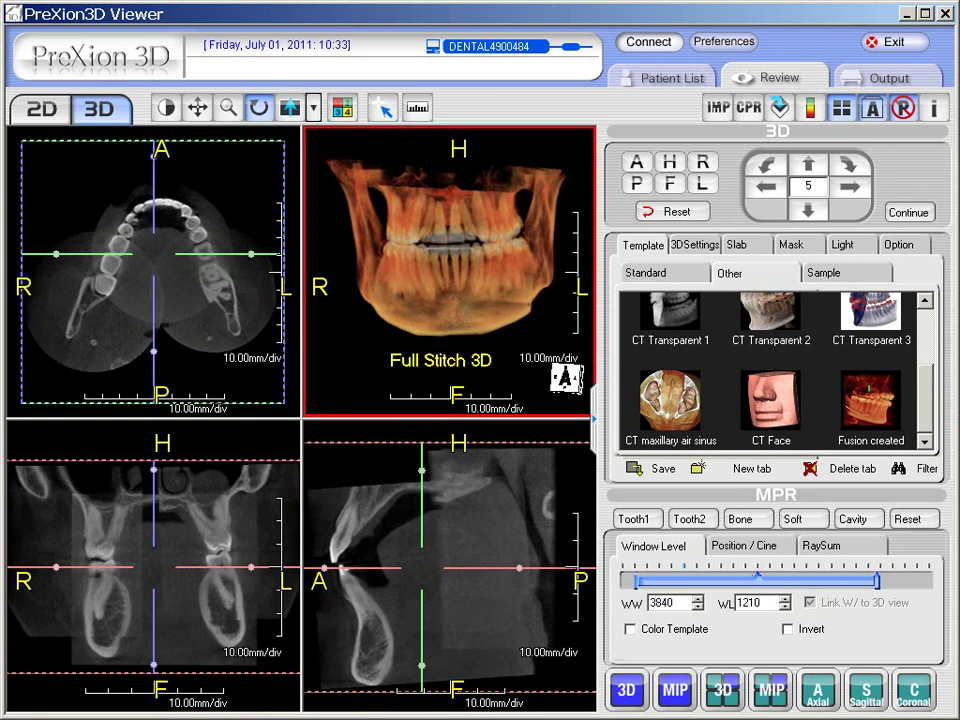
left_click(417, 108)
left_click(486, 153)
left_click_drag(202, 465, 205, 498)
Close the measurement tools and adjust the slices' window level from the sagittal view
left_click(493, 494)
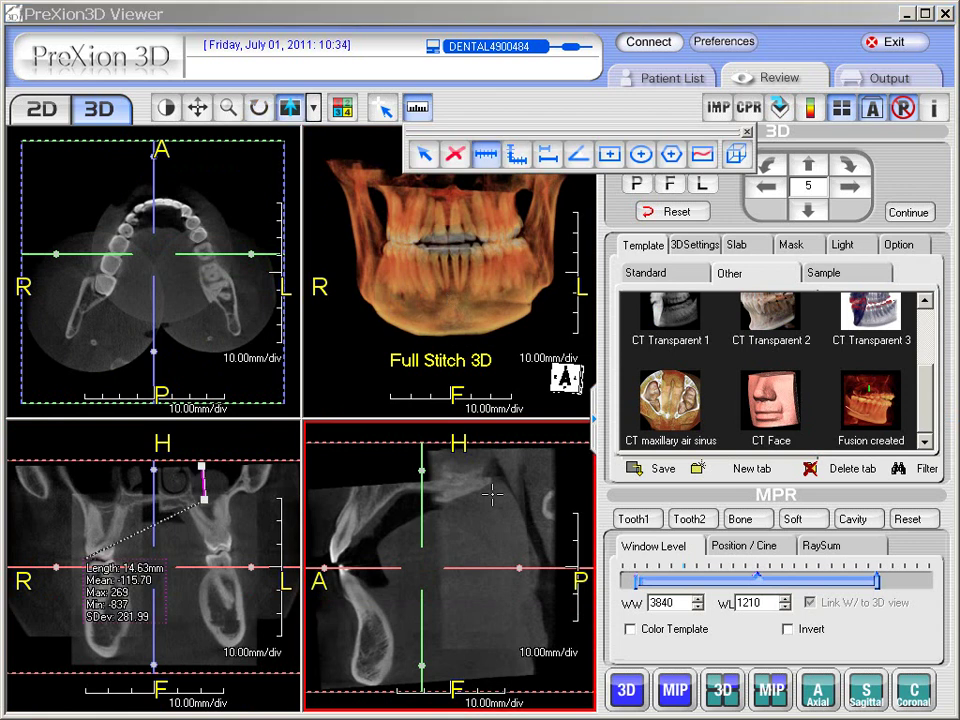
left_click(414, 113)
left_click_drag(470, 490, 476, 437)
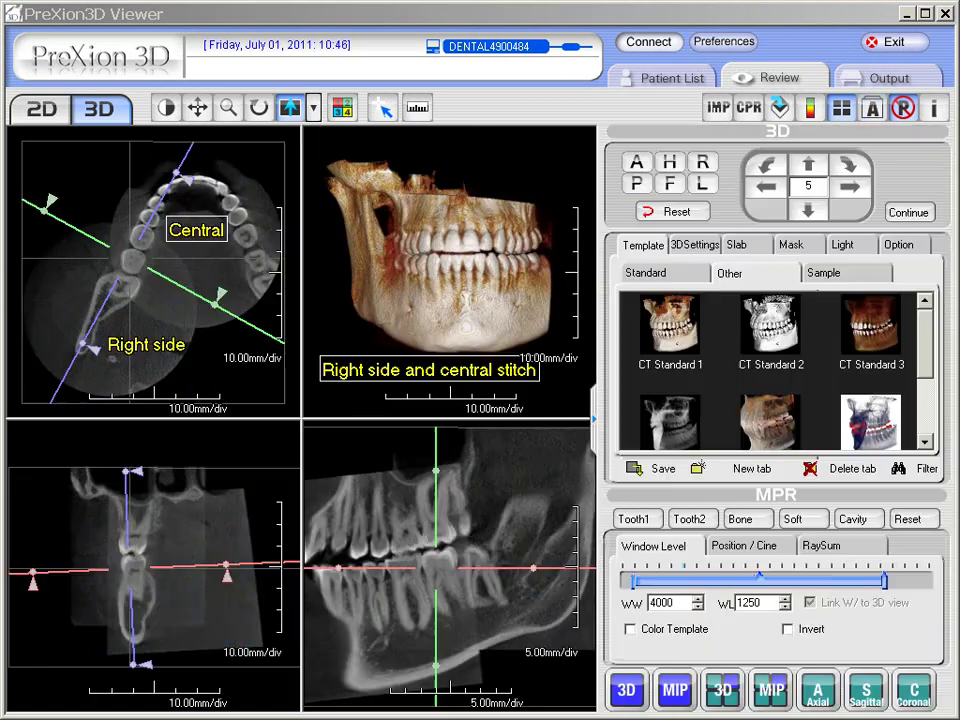
Activate the axial view and then the 3D render view
left_click(261, 396)
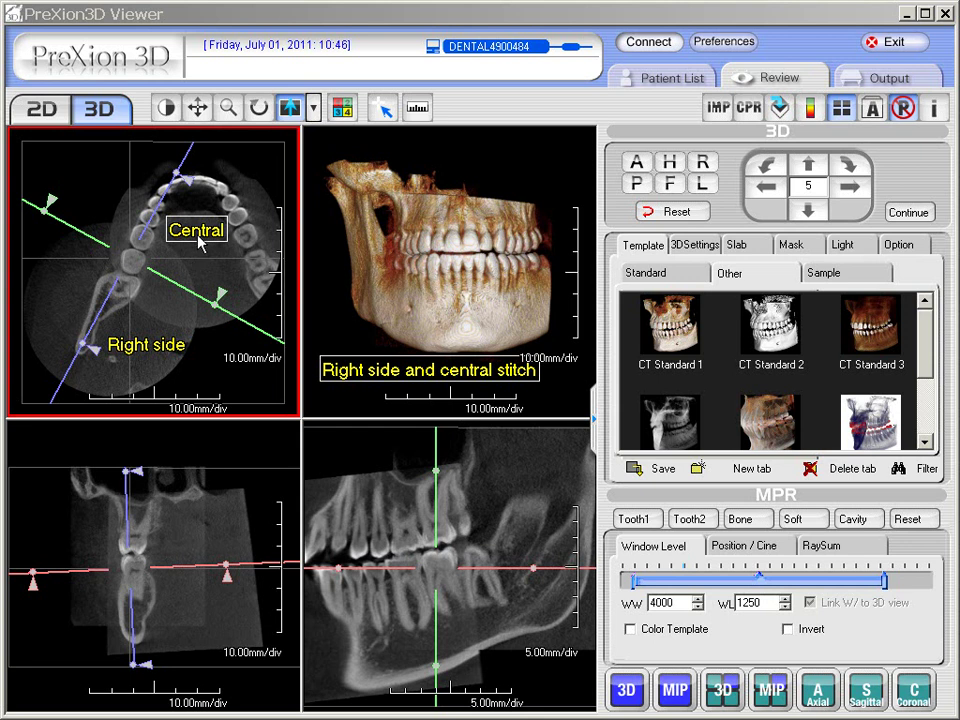
left_click(386, 283)
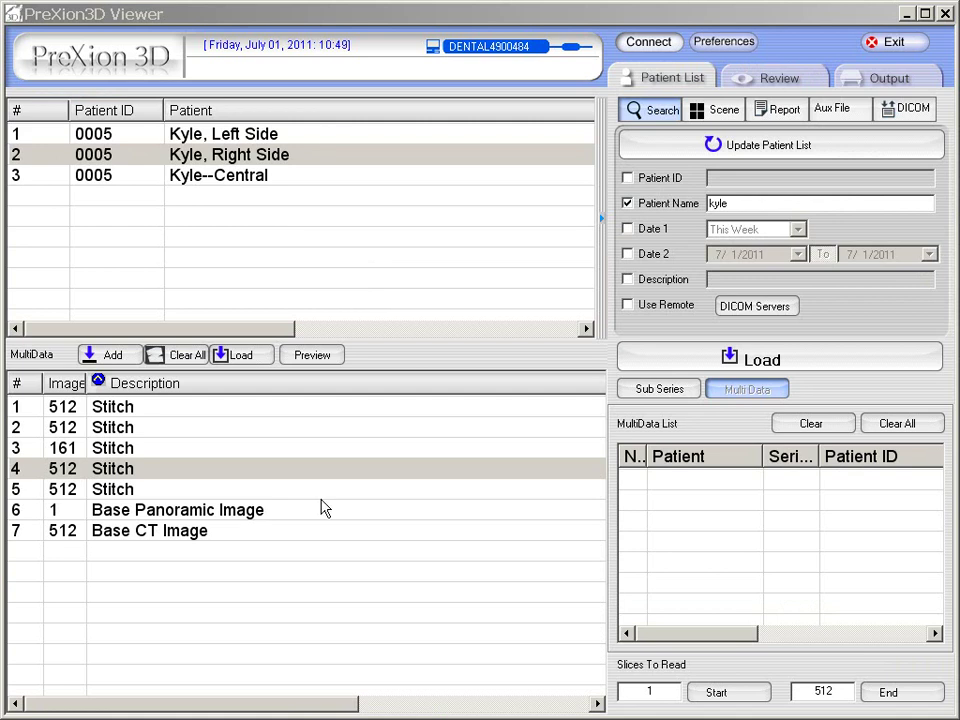
Select the Base CT Image series and add the central scan to the multi-data list
left_click(322, 530)
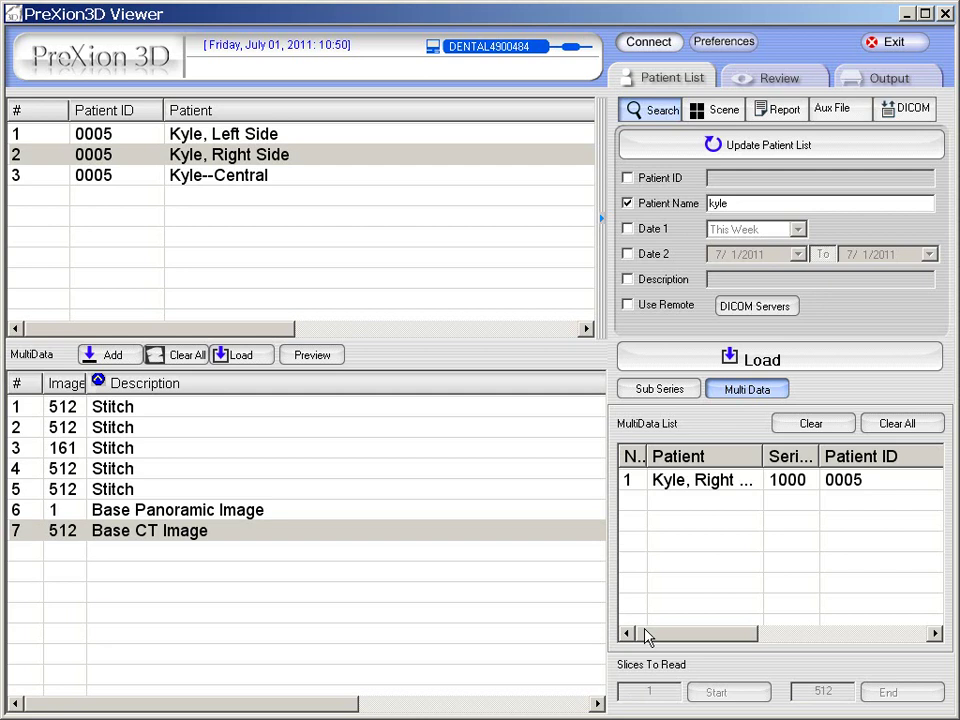
left_click(218, 175)
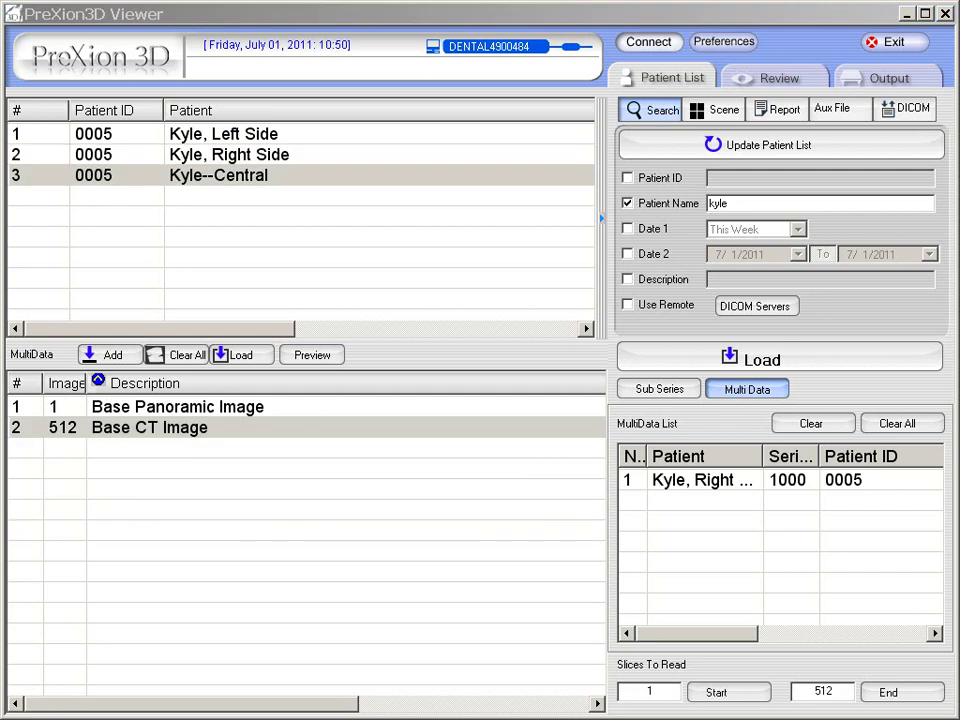
left_click(241, 355)
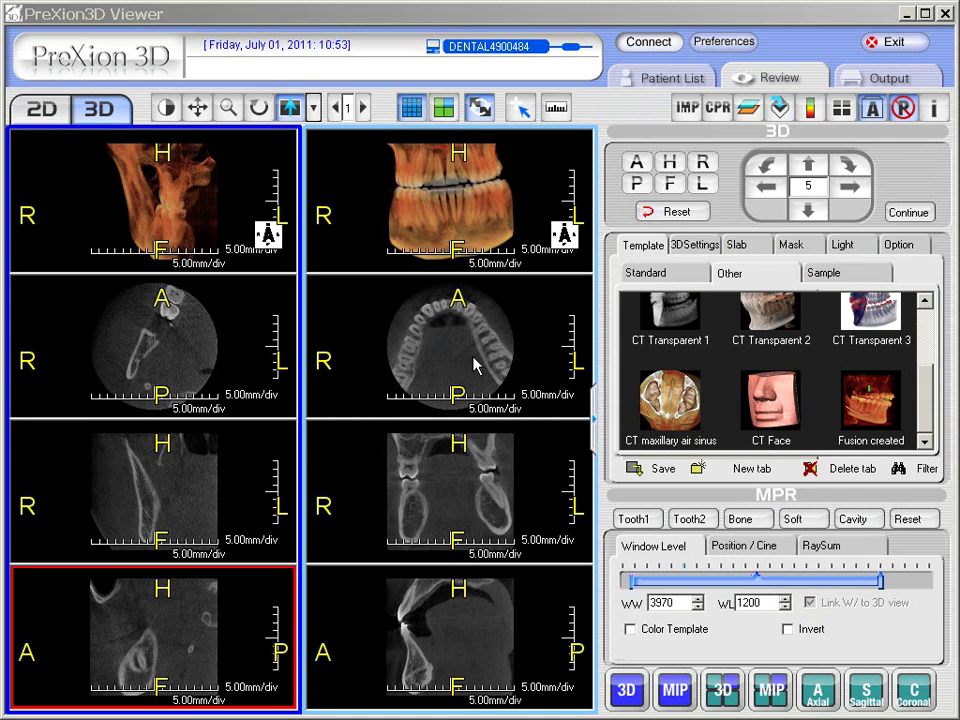
Show crosshairs on the slice views, apply the Fusion created template, and fuse both scans
left_click(407, 628)
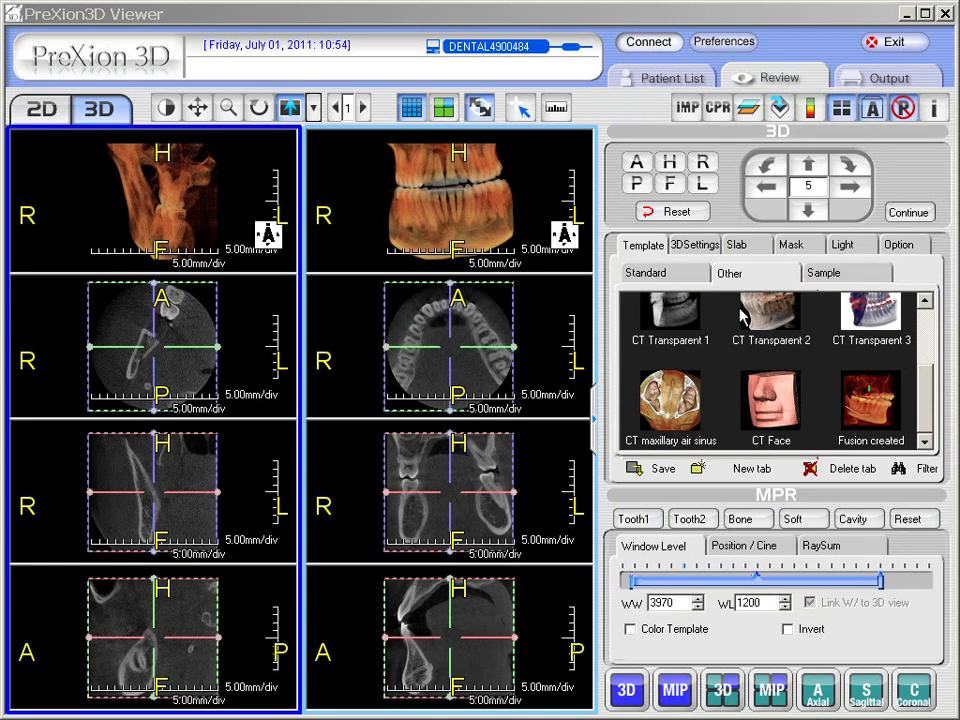
left_click(746, 113)
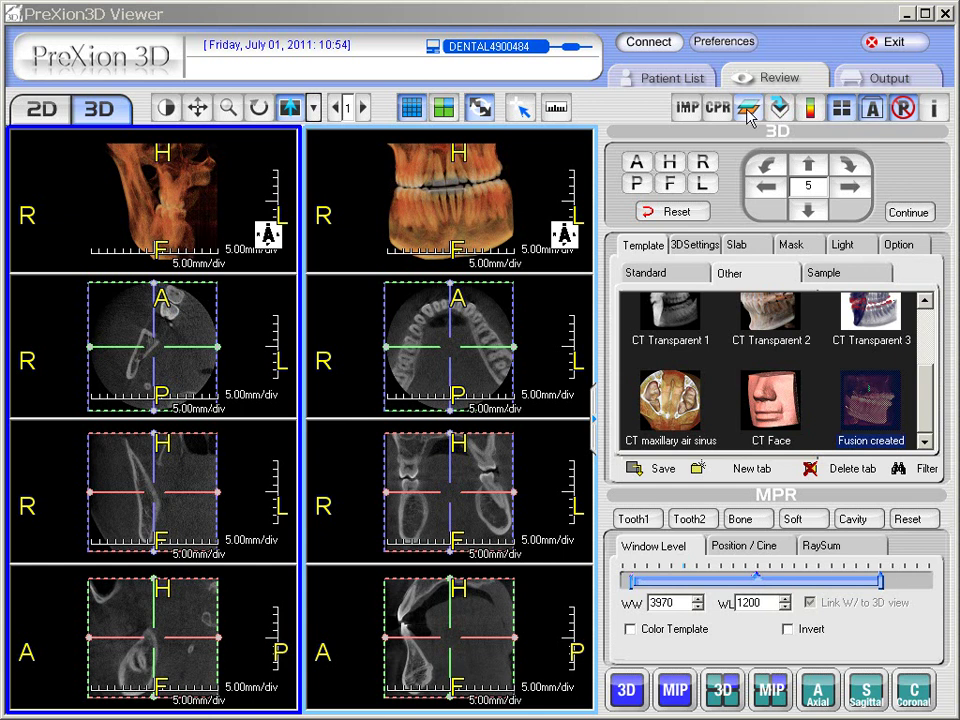
left_click(748, 109)
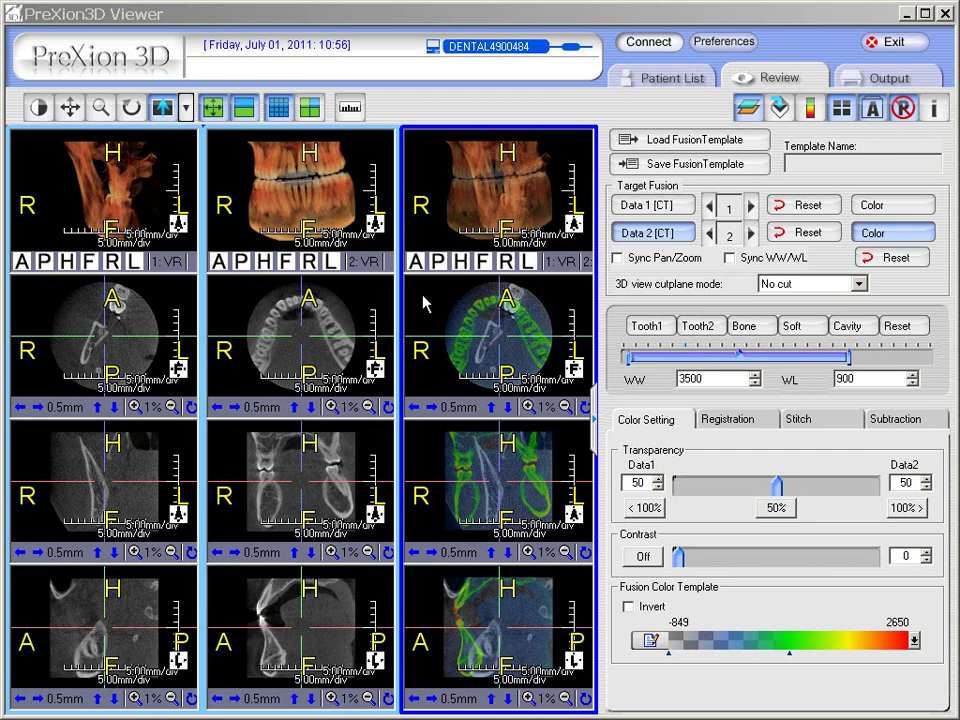
Enlarge the fused views to a two-row layout and slide the second scan's overlay right to align
left_click(477, 333)
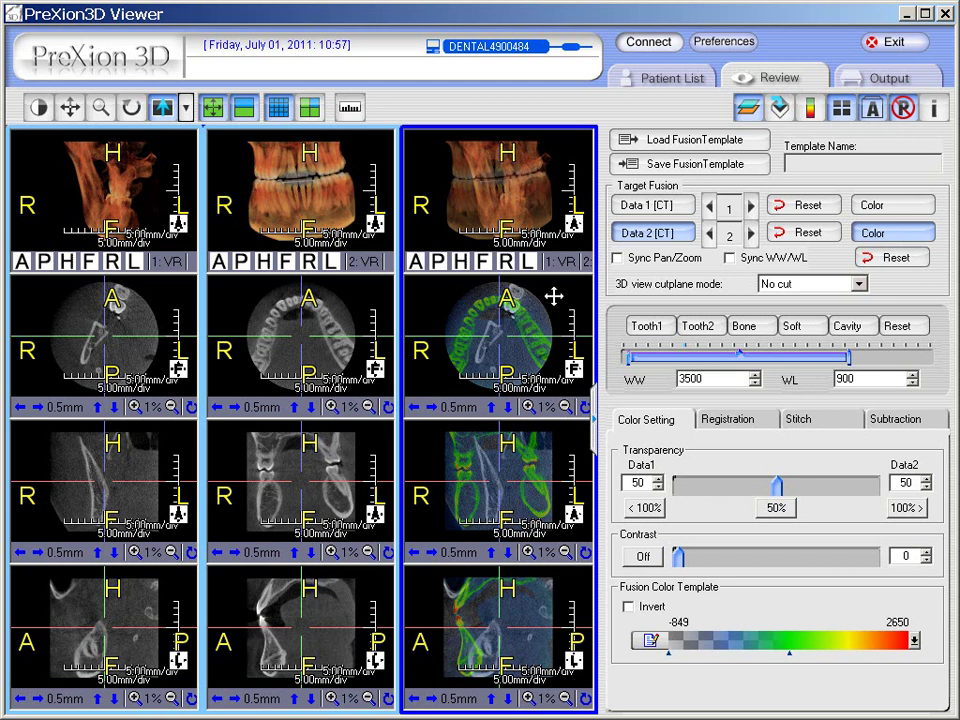
double_click(553, 296)
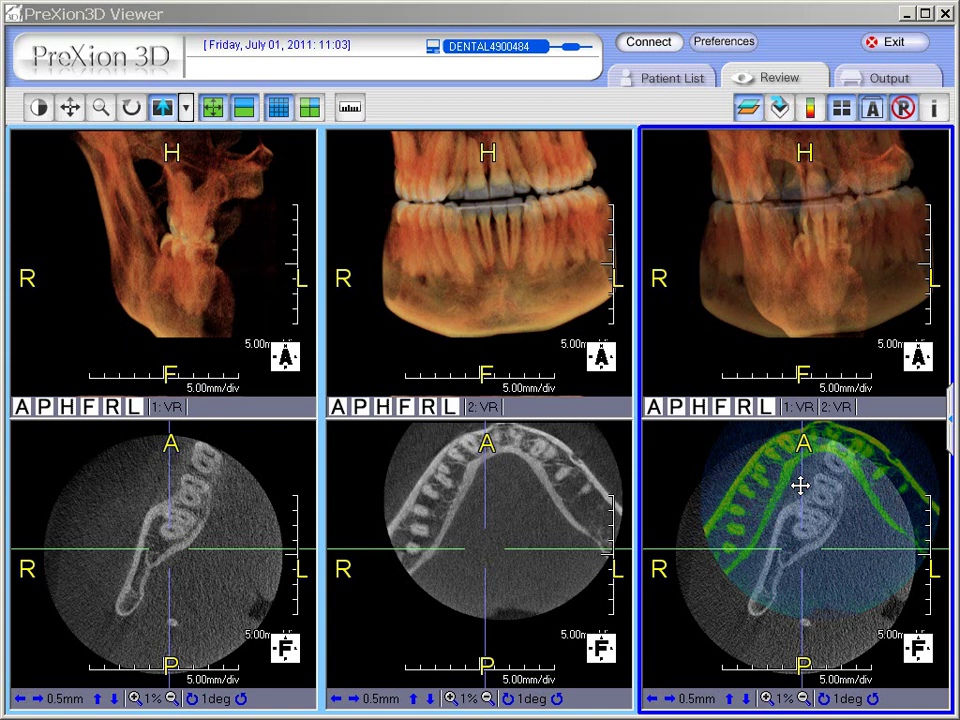
left_click_drag(800, 485, 818, 483)
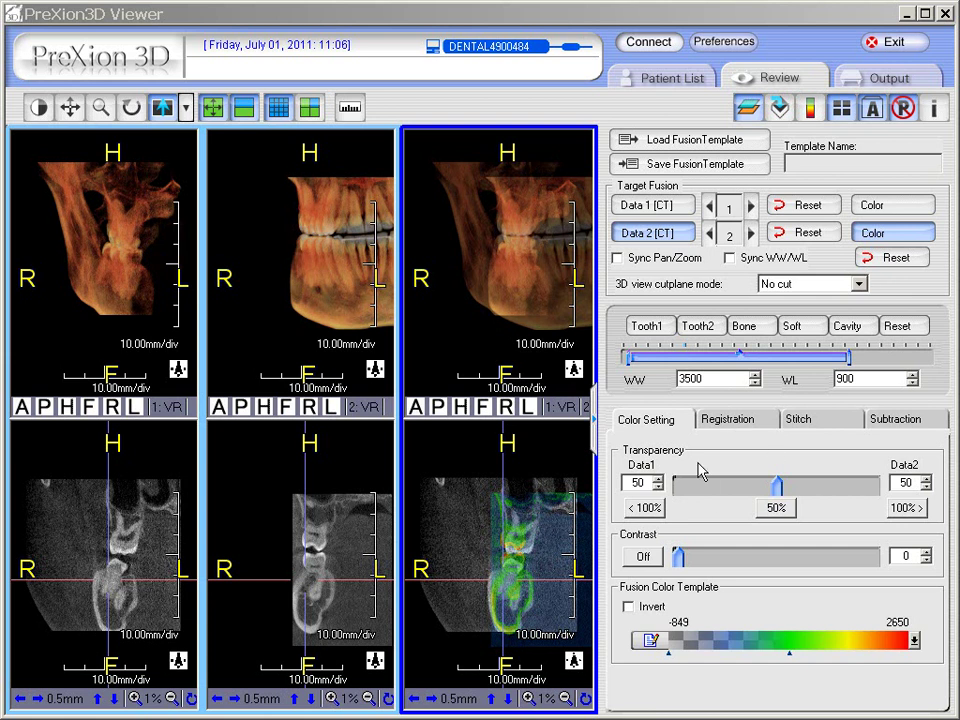
Show the Registration tab with translate, rotate and zoom values for Data 1 and Data 2
left_click(727, 419)
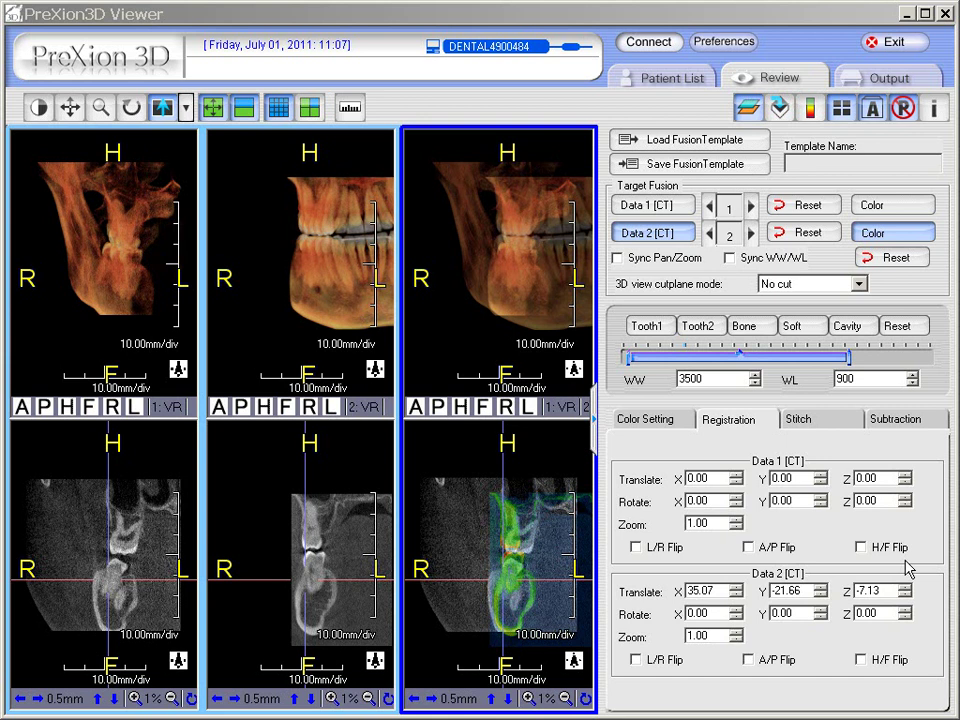
Set the second scan's translation to Y -20.76 and Z -6.23
left_click(822, 595)
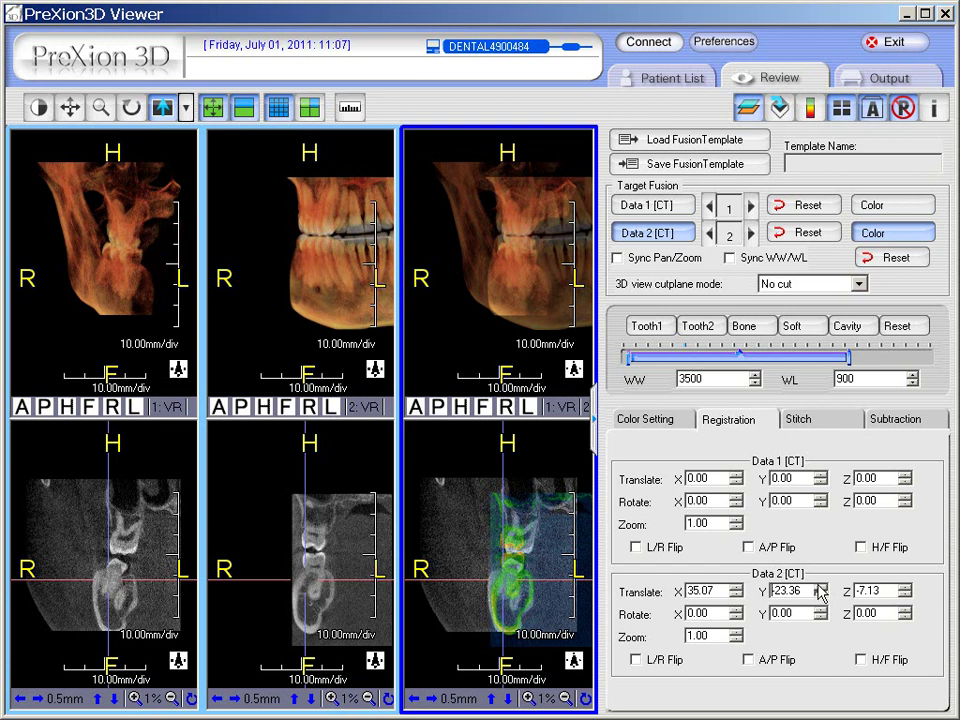
left_click(818, 587)
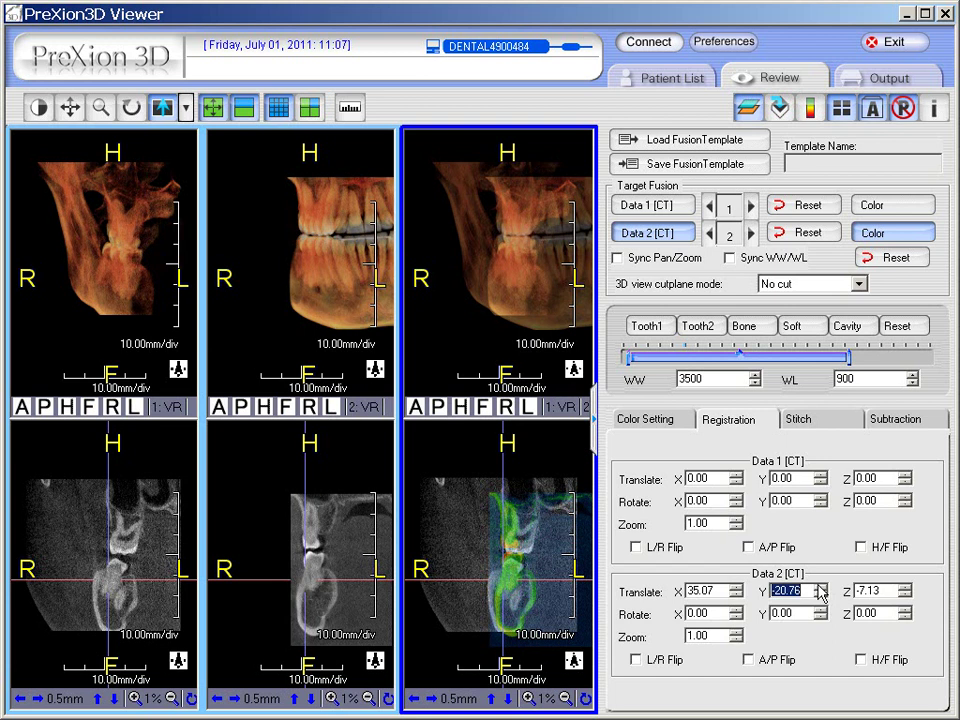
left_click(904, 587)
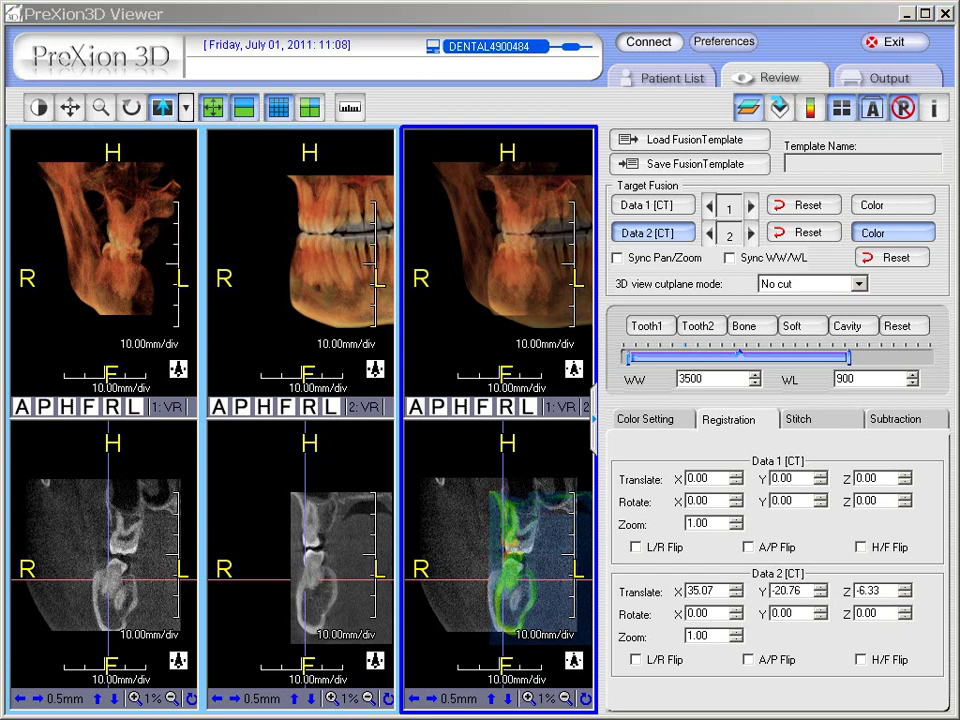
left_click(906, 588)
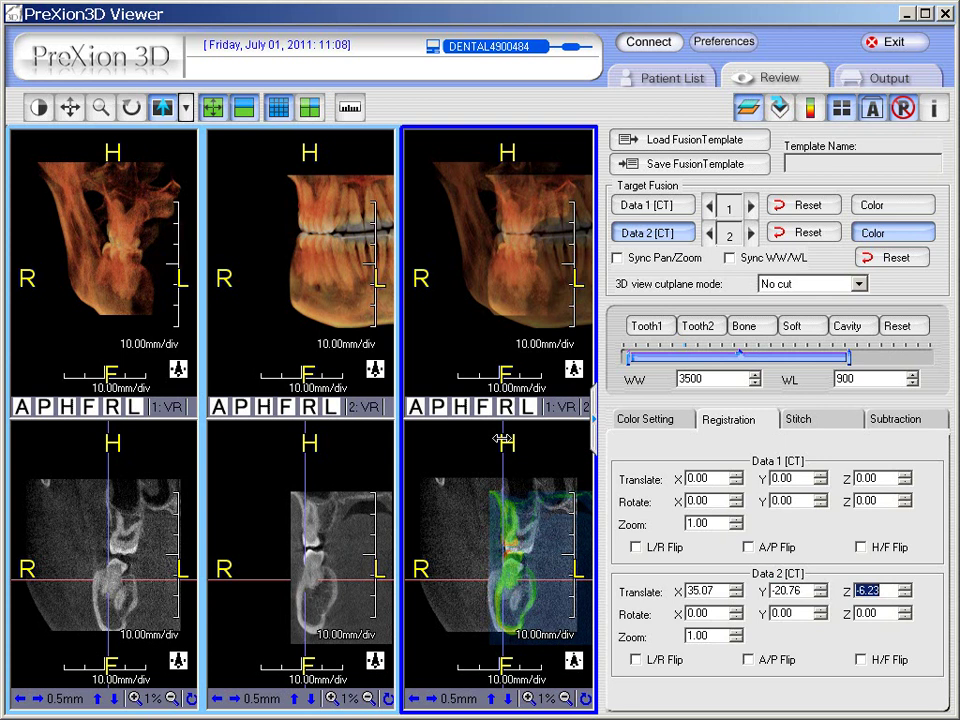
Tilt the second scan to rotate X -4.90 and Y 0.50 to match the first
left_click_drag(500, 452, 503, 430)
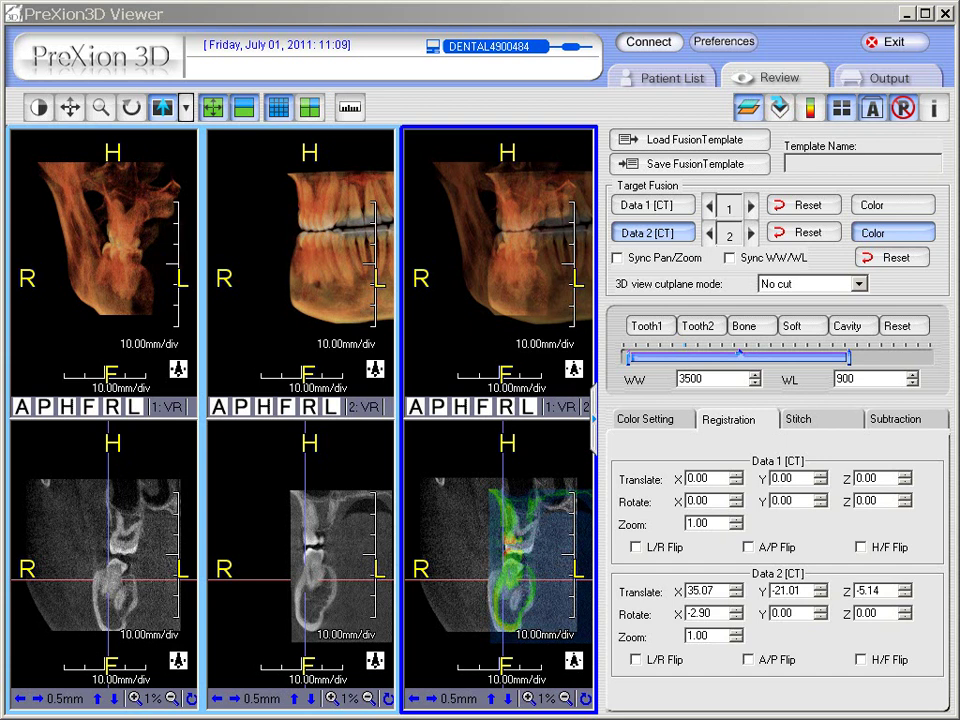
left_click(736, 618)
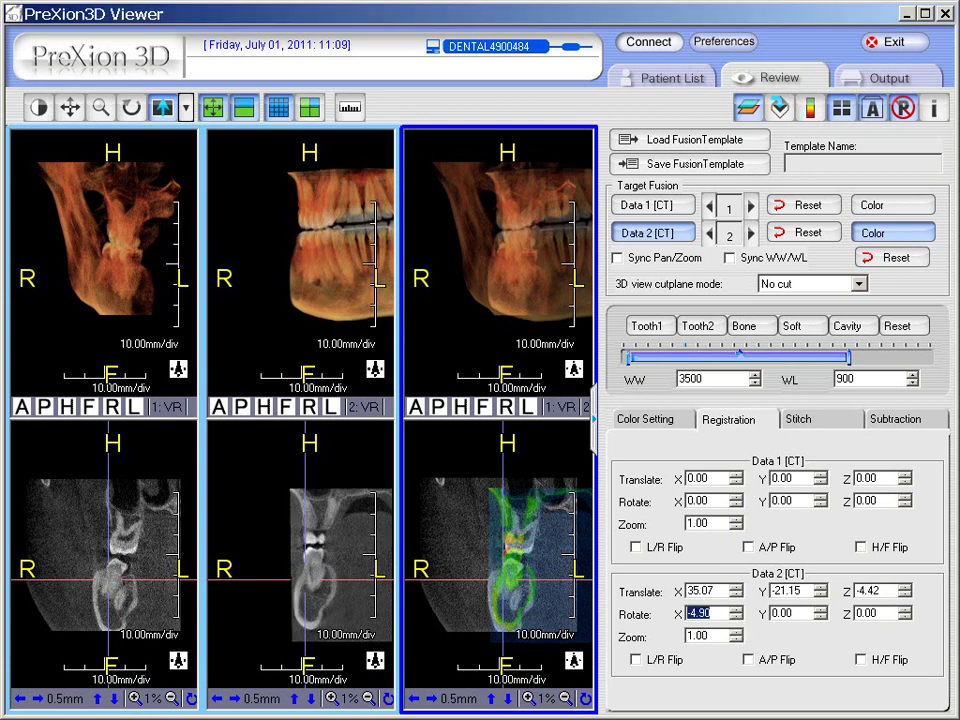
left_click(820, 612)
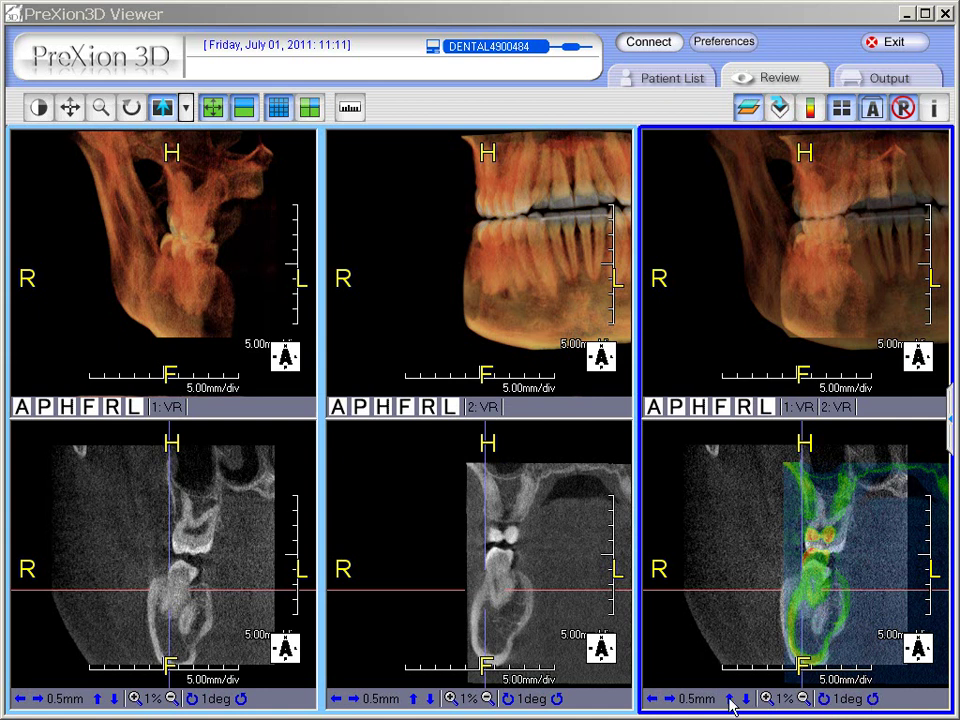
Set the slice step to 0.5 mm and scroll through the slices in all three columns
left_click(655, 701)
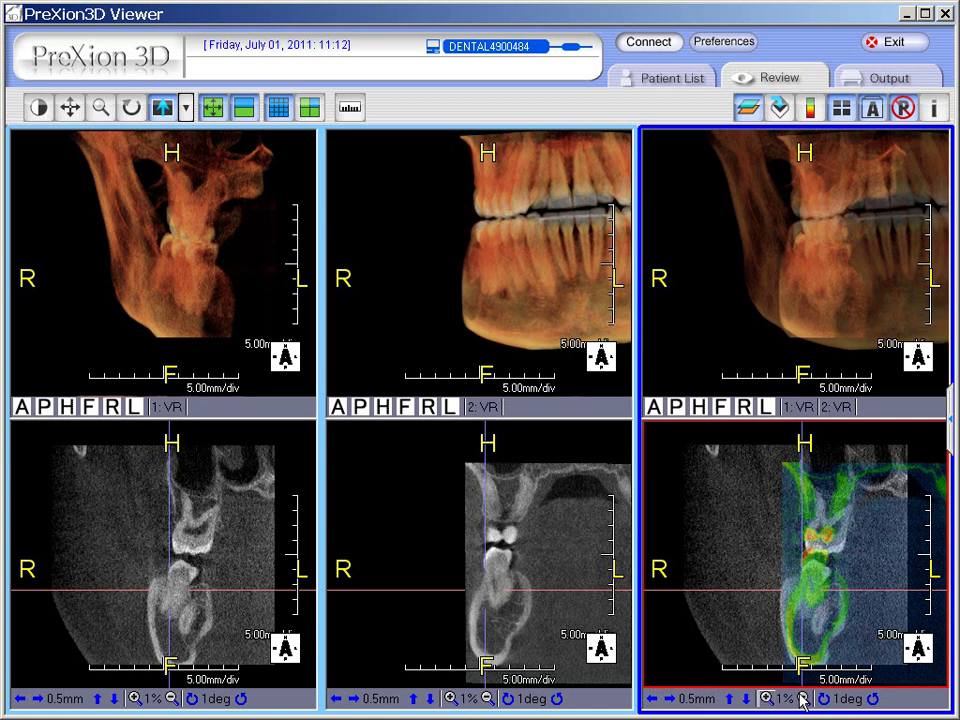
left_click(705, 701)
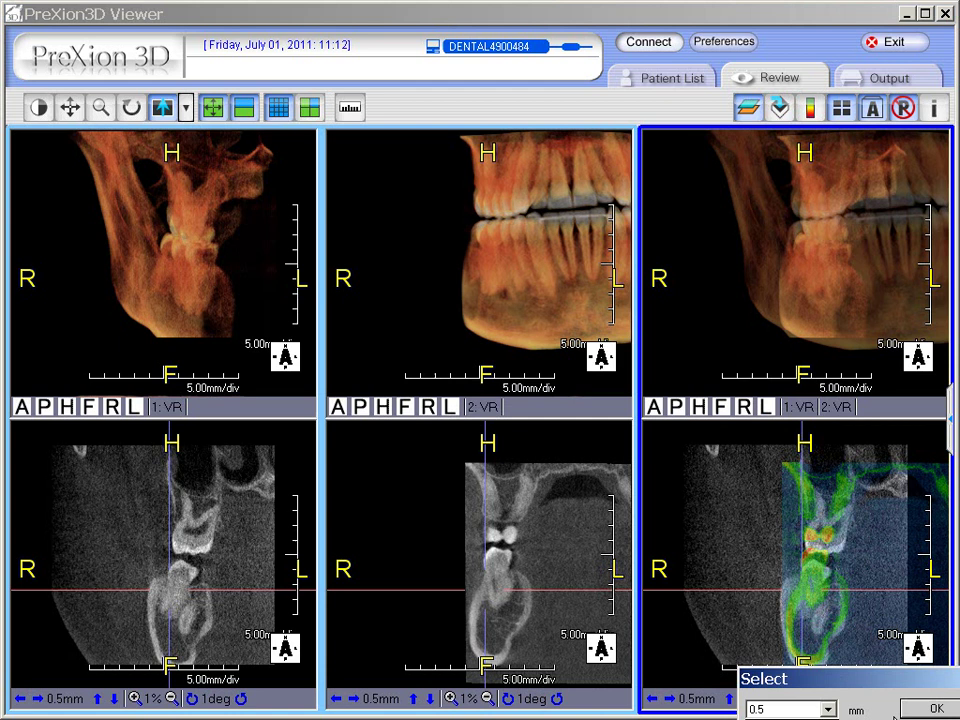
left_click(729, 699)
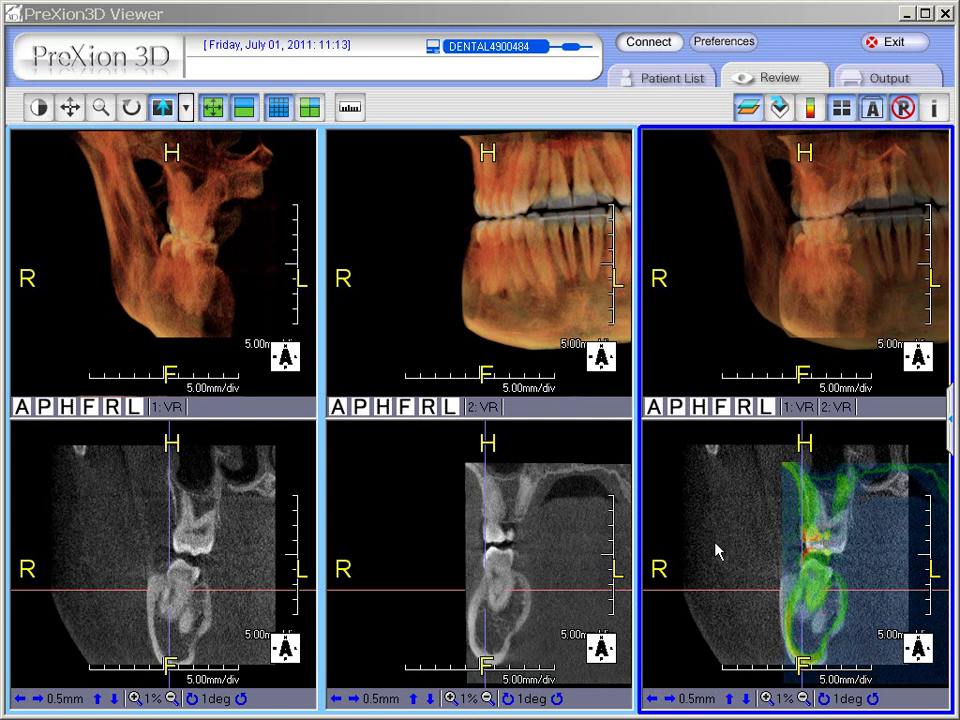
scroll(716, 550, "down", 2)
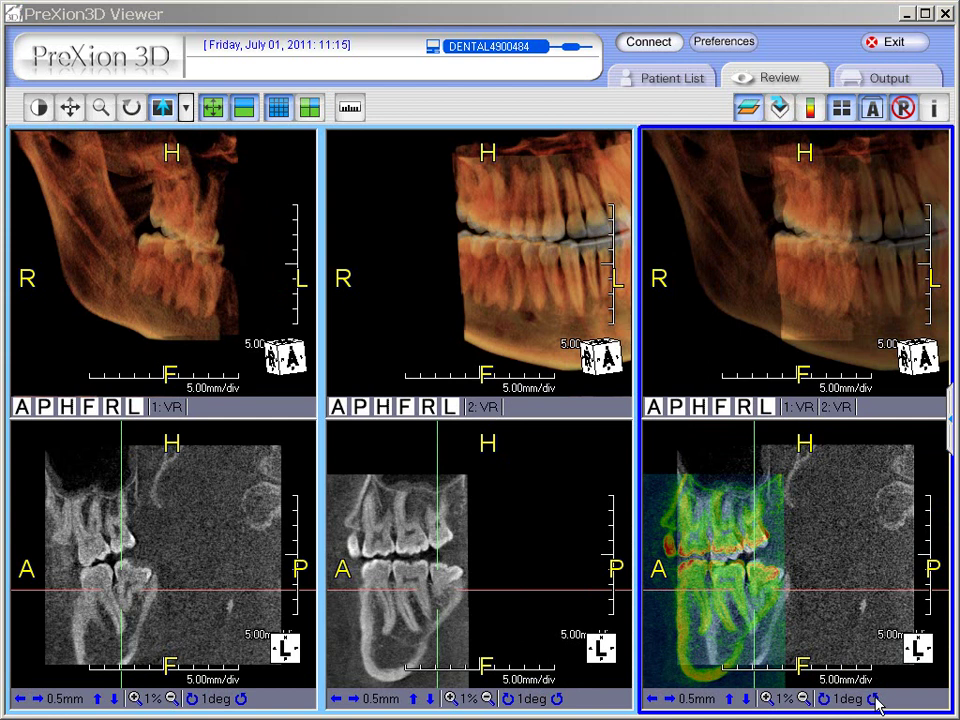
Rotate Data 2 in the sagittal fused pane to align with the first scan, then turn the 3D views side-on
mouse_move(770, 630)
left_mouse_down()
mouse_move(758, 621)
mouse_move(769, 622)
left_mouse_up()
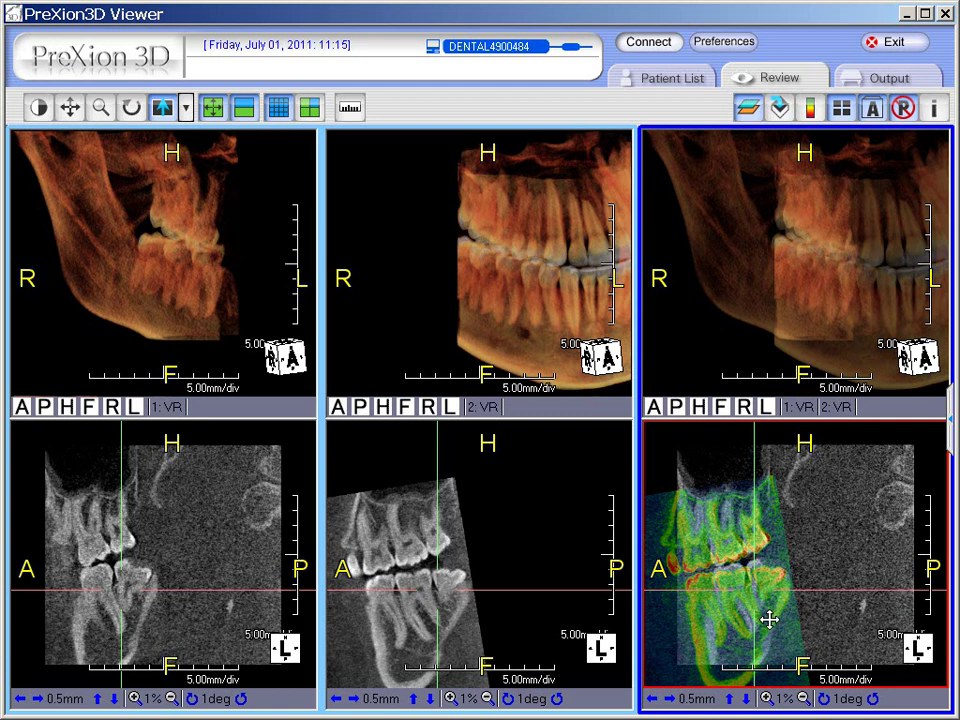
left_click(824, 699)
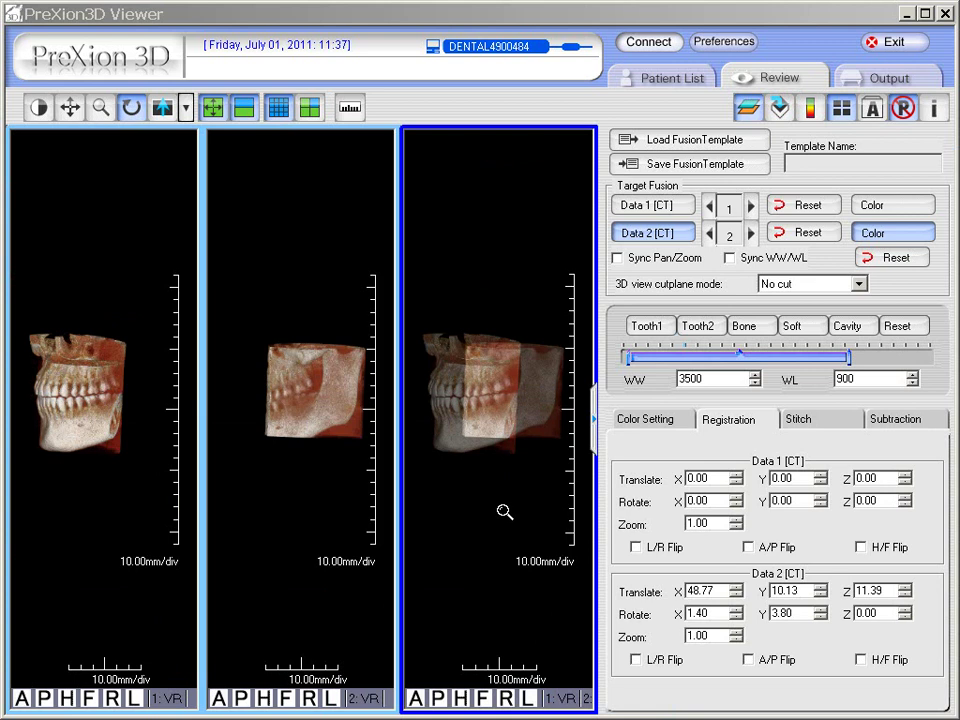
Add axial, coronal and sagittal slice views beneath the three 3D renders
double_click(505, 512)
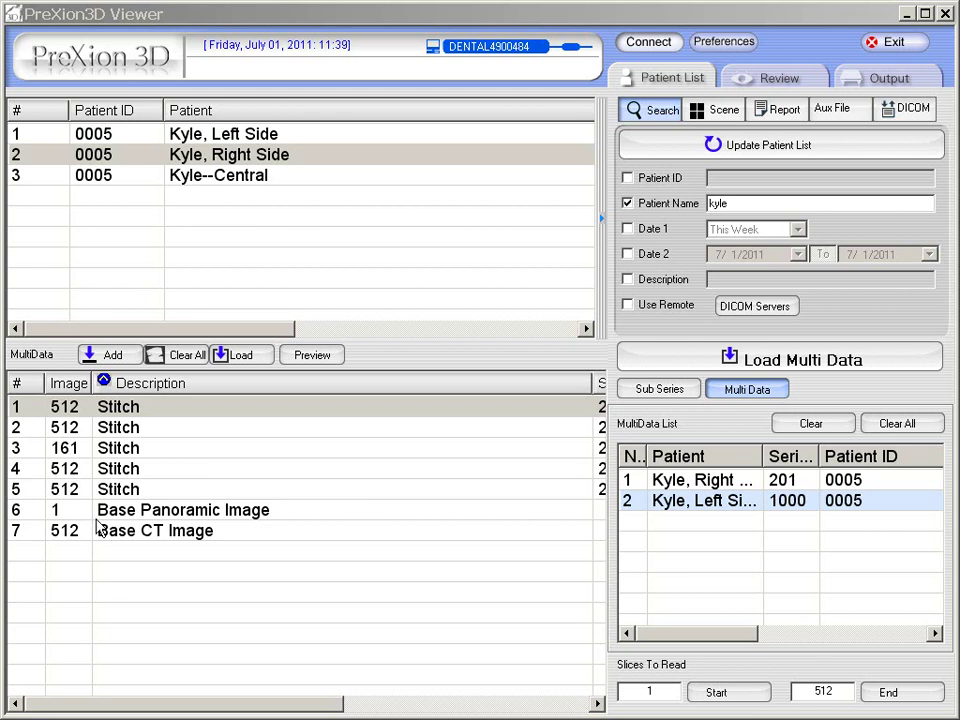
Select the fifth Stitch series in the multi-data list
left_click(118, 489)
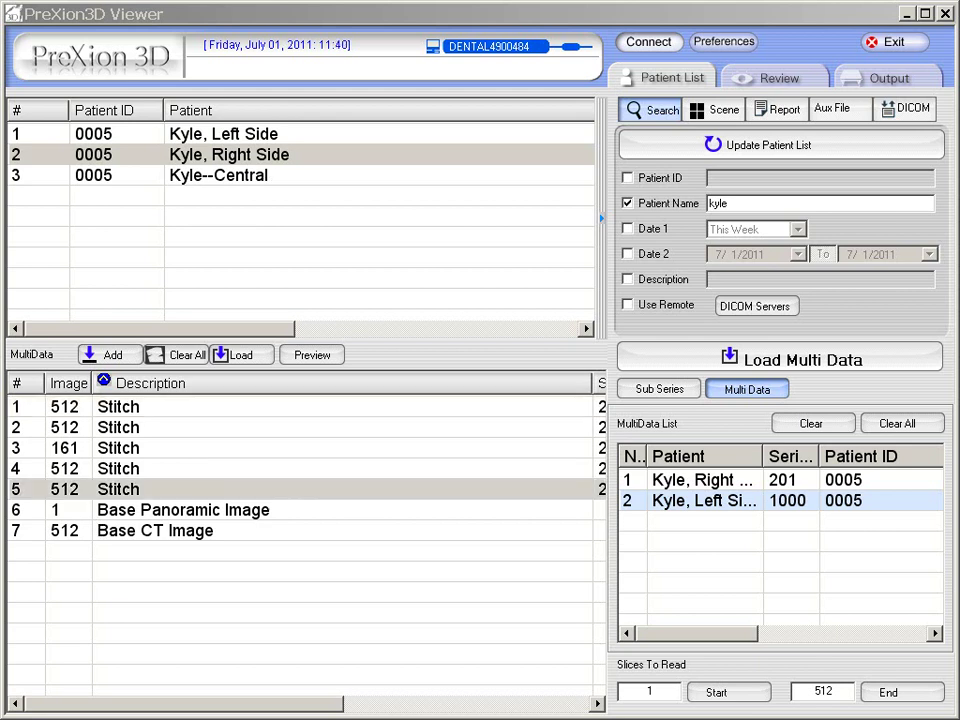